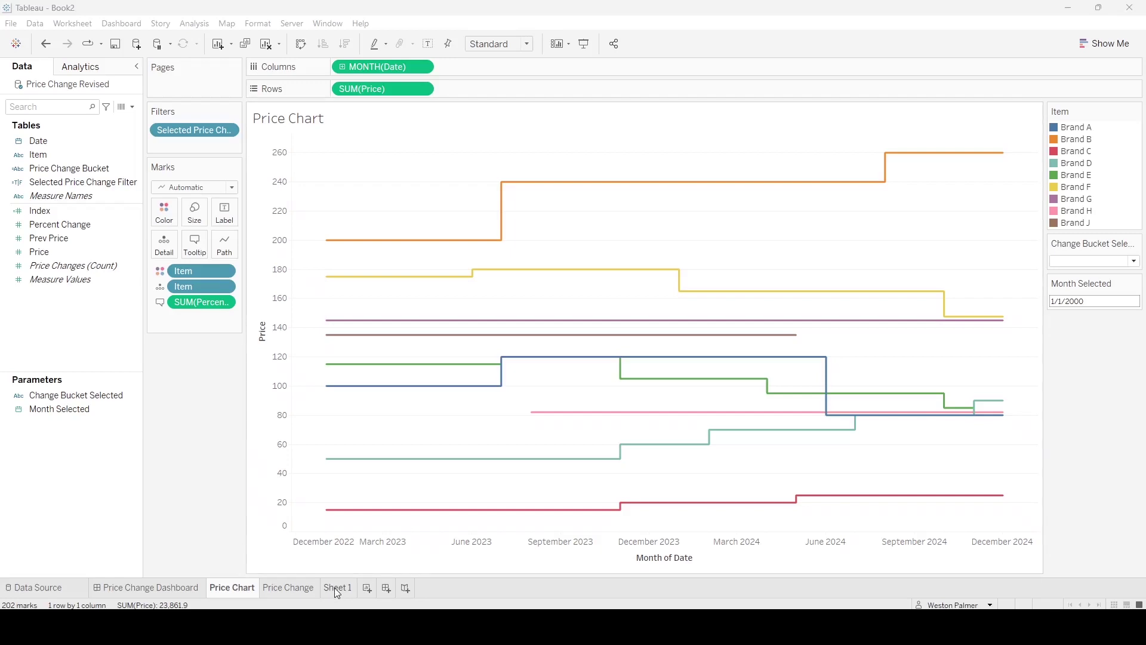
- Copy the price sheets from Book2 and paste them at the Price Change tab of the tutorial workbook
mouse_move(498, 361)
right_click(243, 590)
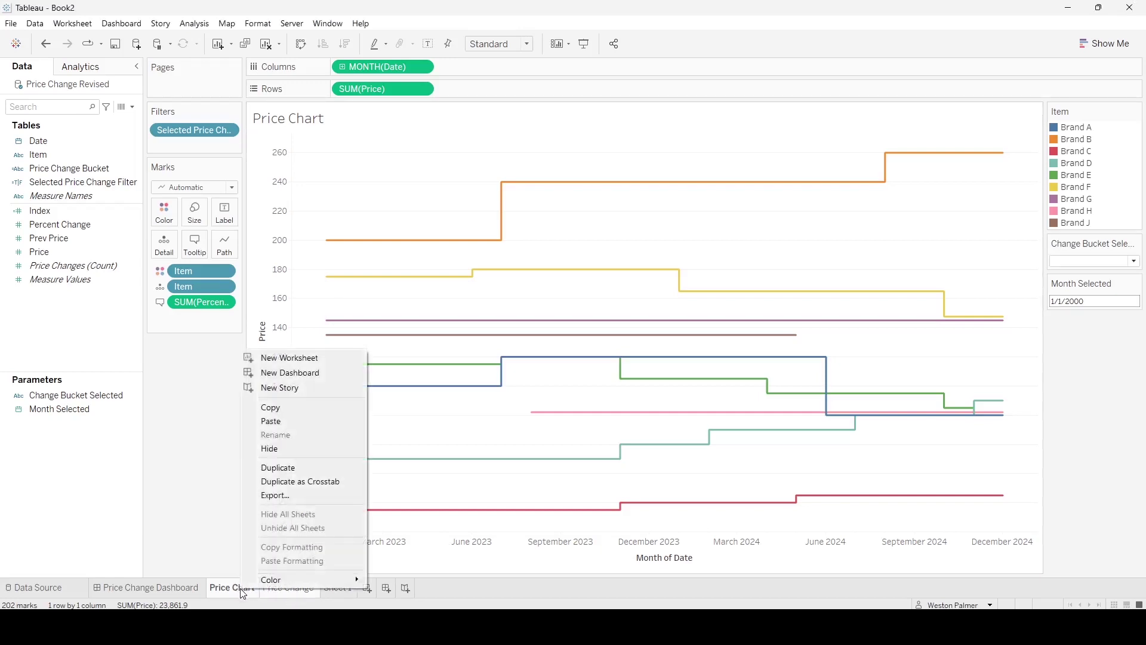
click(277, 408)
mouse_move(688, 602)
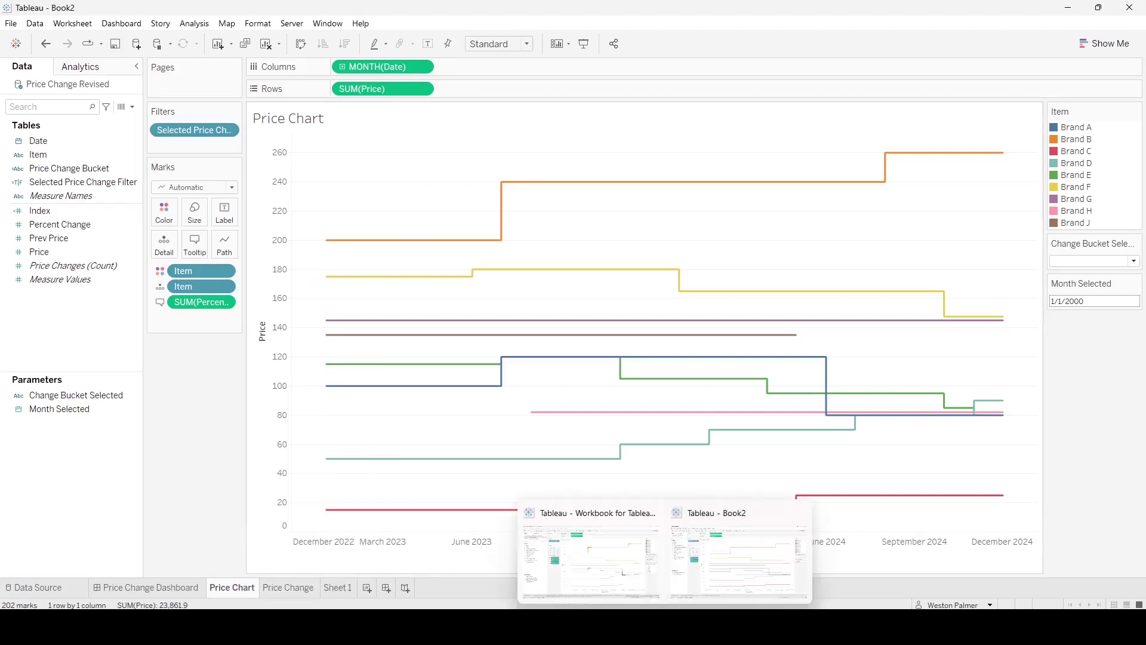
click(606, 567)
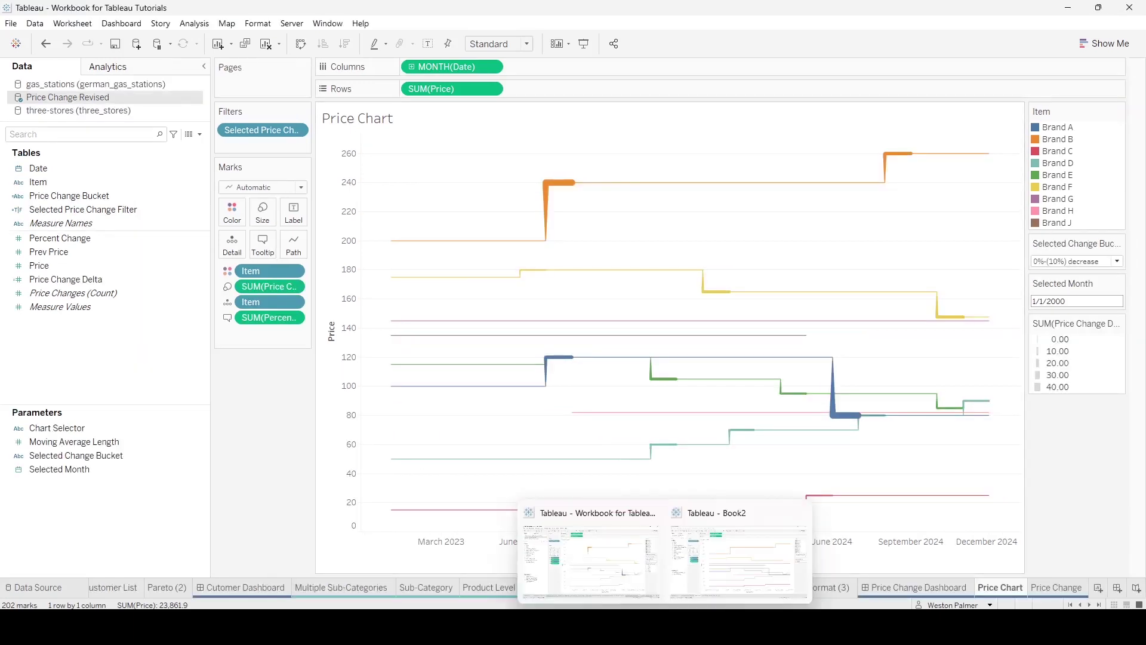
click(1058, 591)
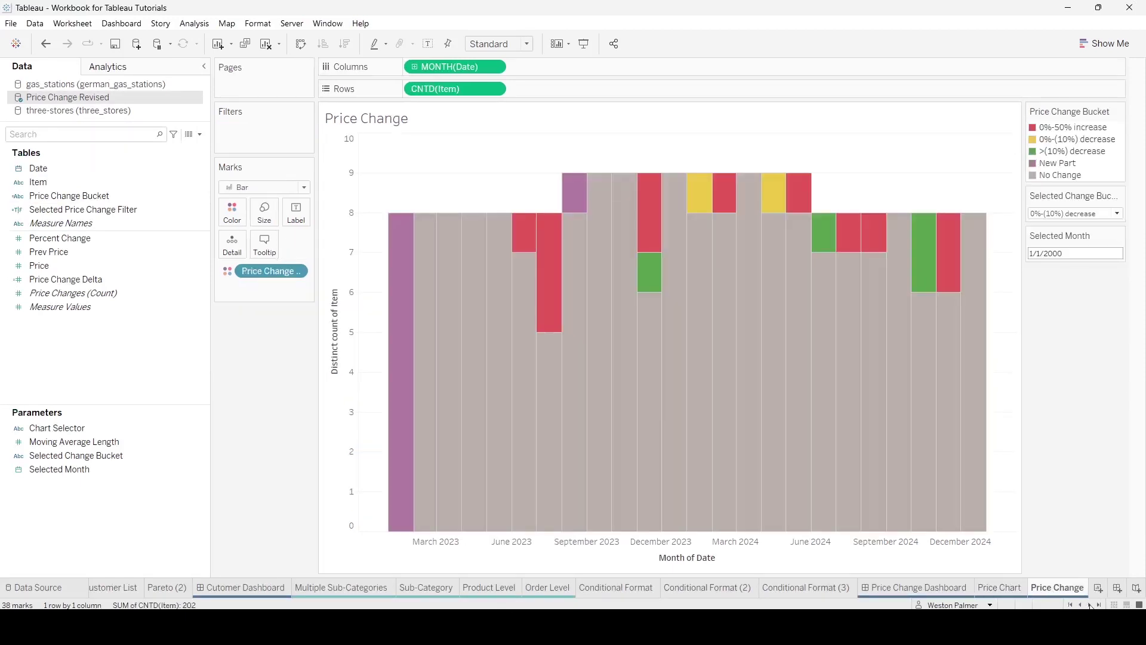
mouse_move(1052, 590)
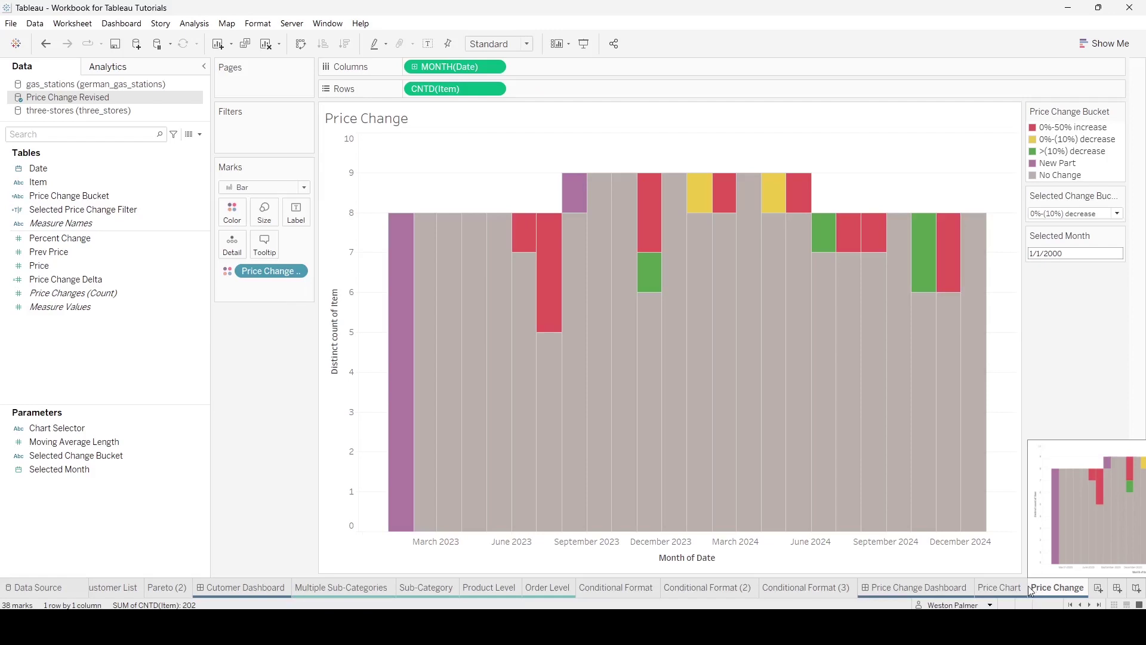
right_click(1039, 591)
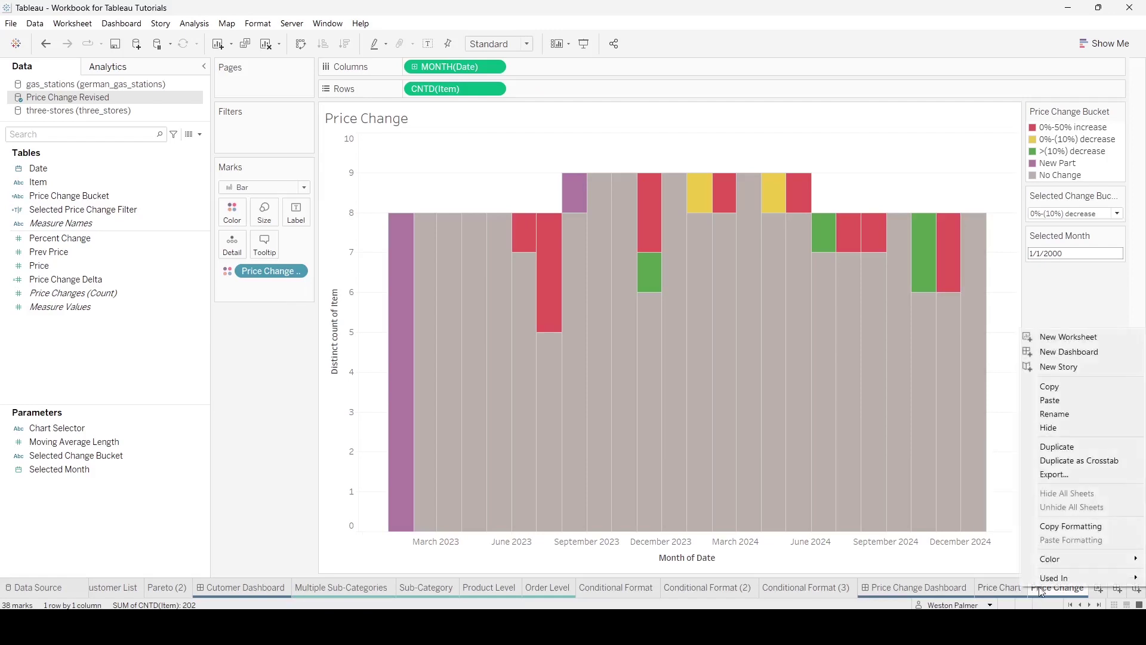
click(1062, 399)
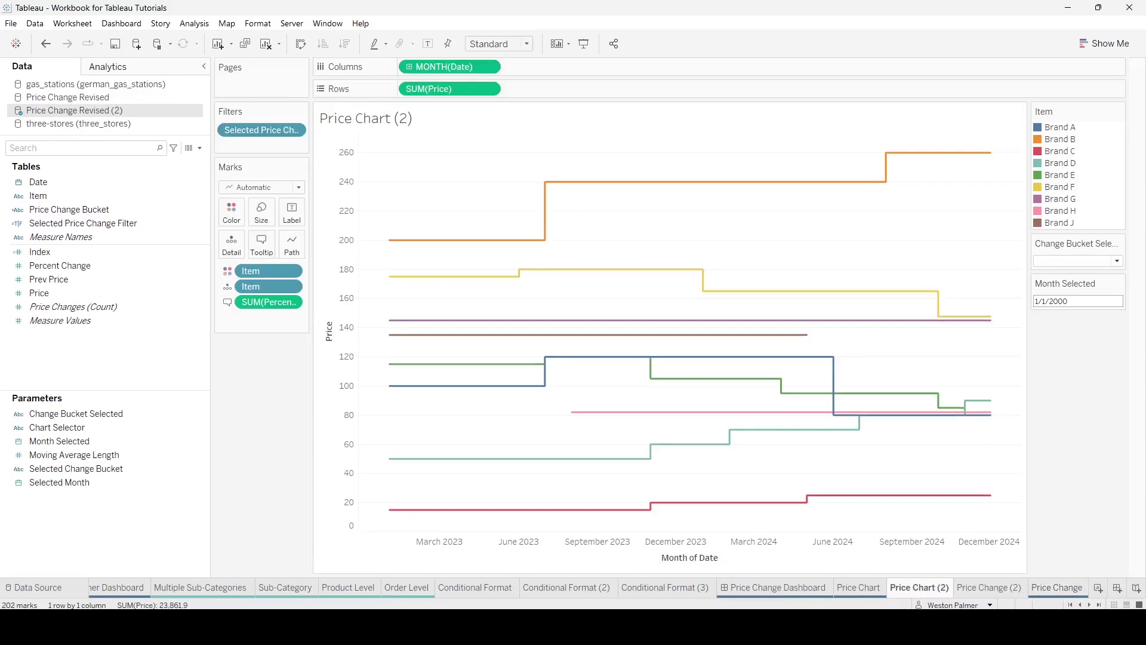
- Move the Price Change tab directly after Price Chart, then view the pasted Price Chart (2) sheet
drag(1043, 588, 897, 589)
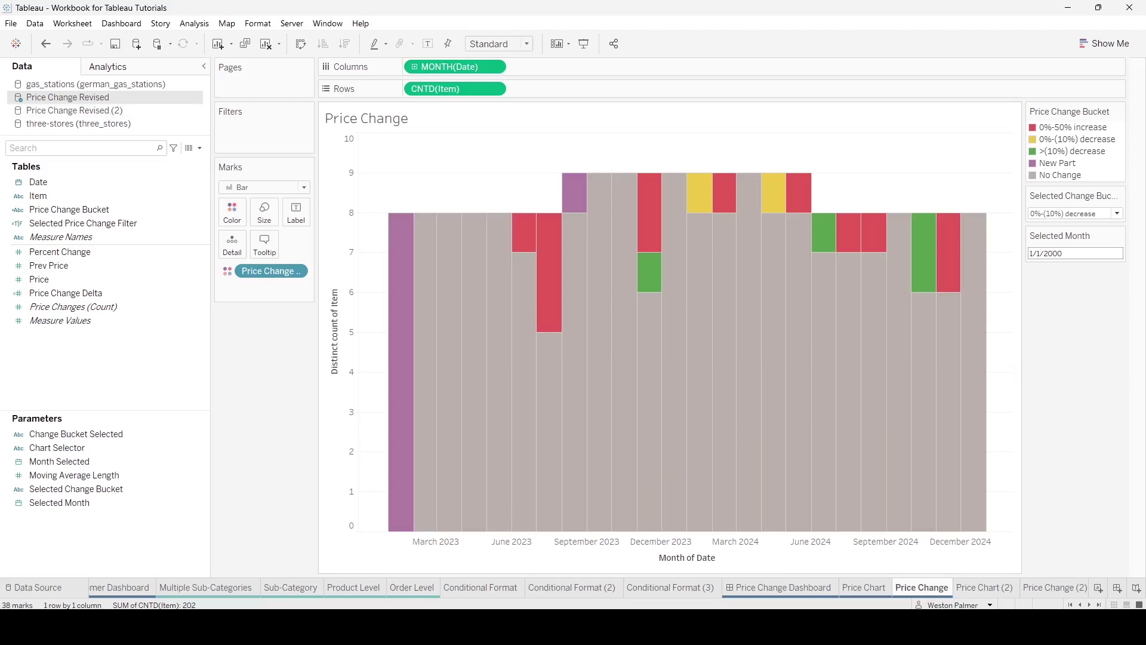
click(970, 590)
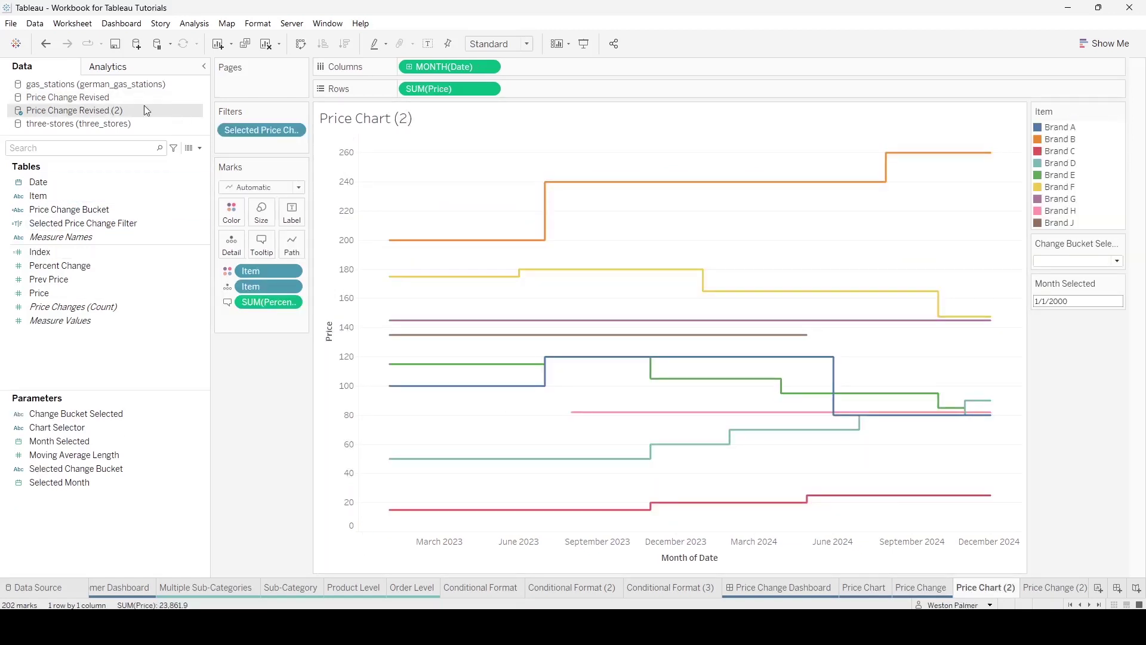
- Rename the original Price Change Revised data source in the Data pane to 'Price Change Old'
right_click(100, 101)
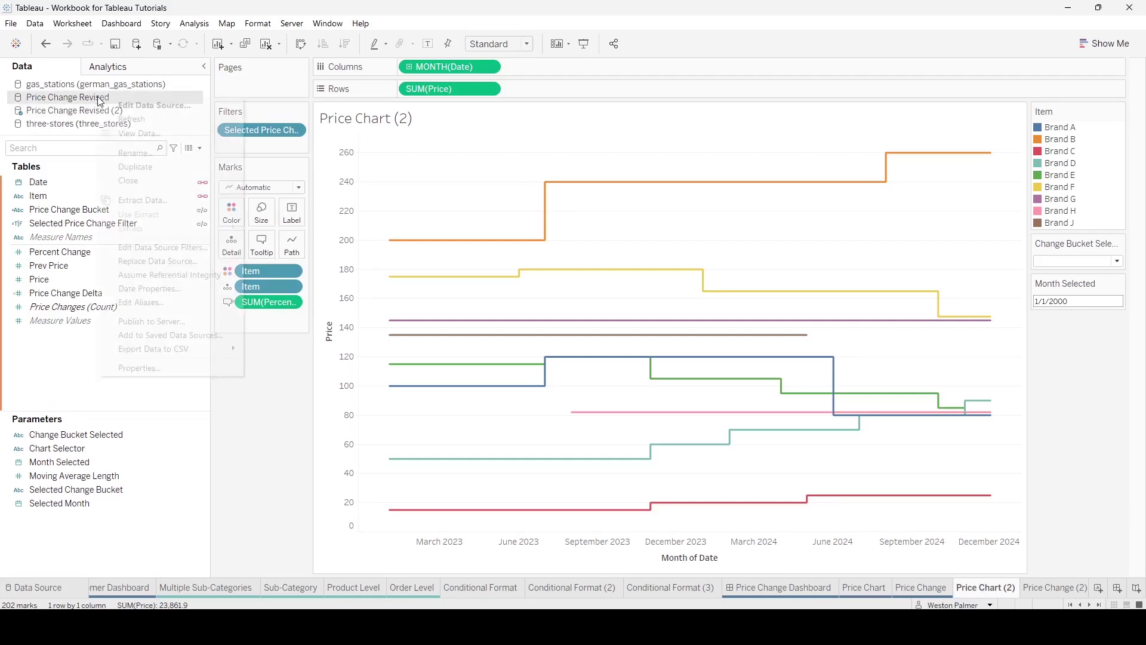
click(129, 155)
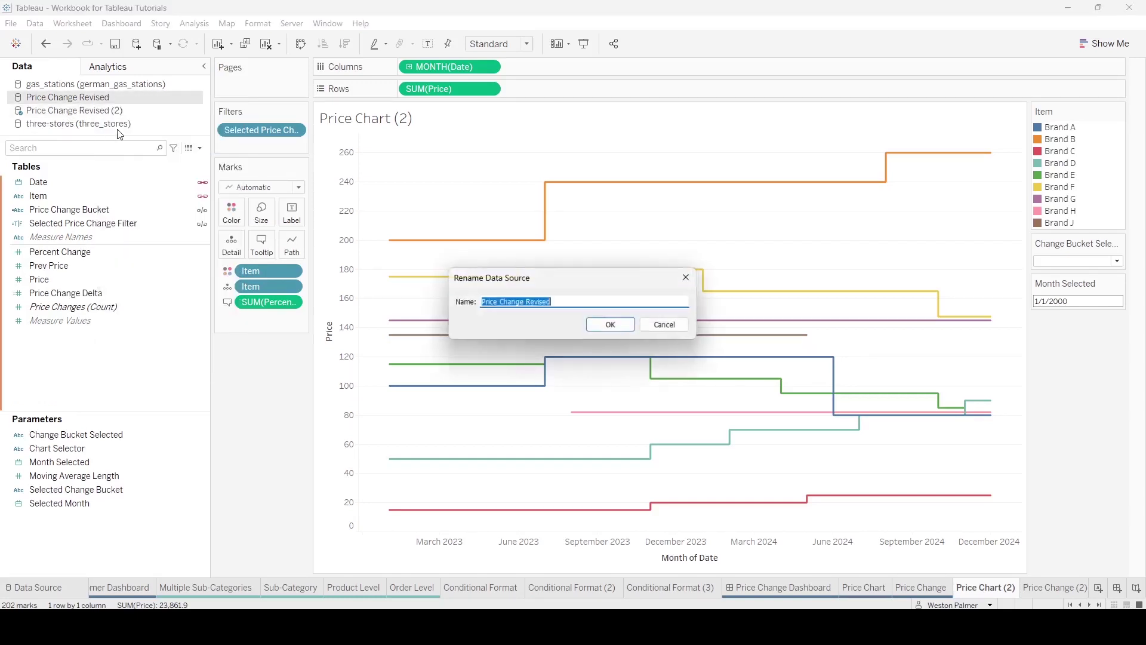
drag(529, 301, 565, 300)
text(Old)
key(BackSpace)
key(BackSpace)
key(BackSpace)
key(BackSpace)
text(Old)
key(Return)
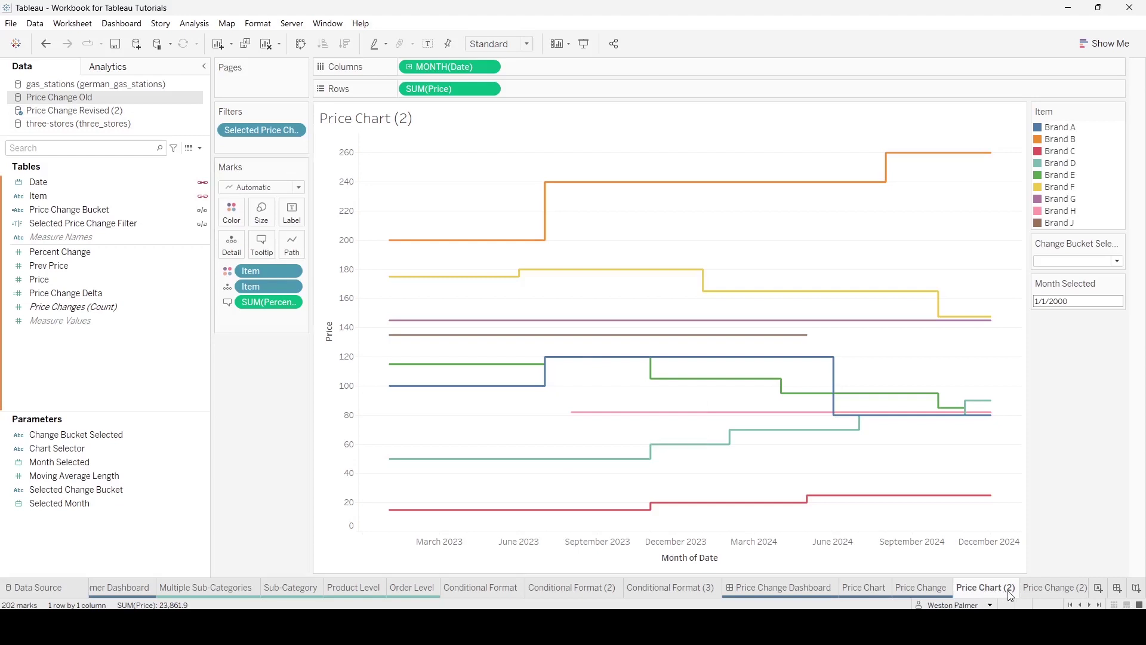
mouse_move(975, 597)
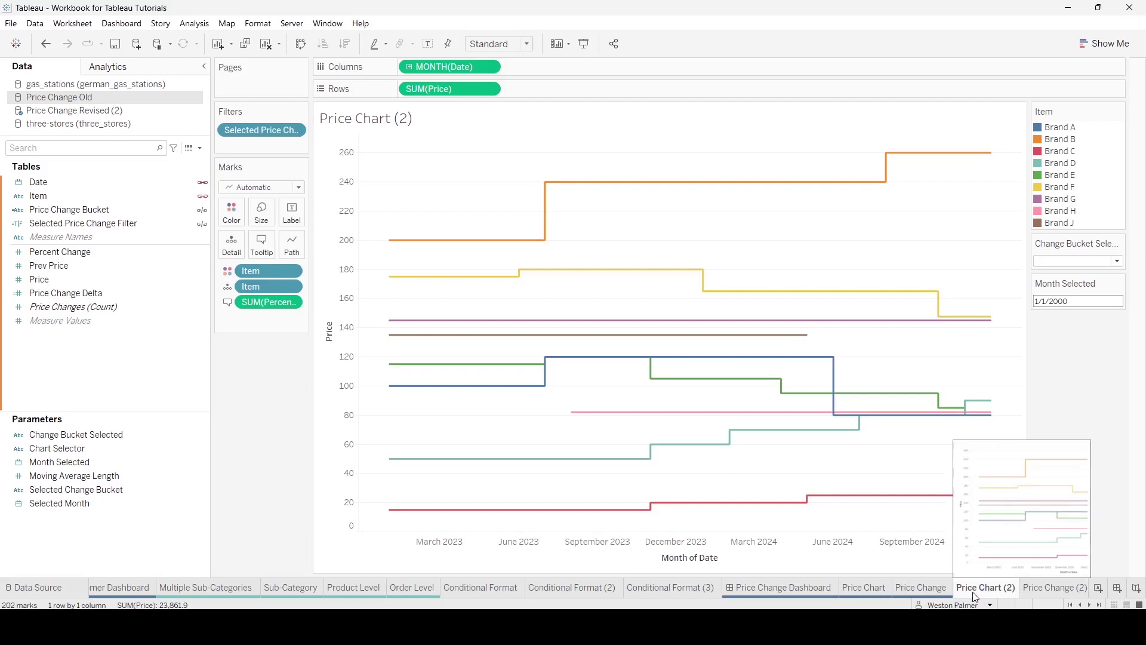
click(922, 594)
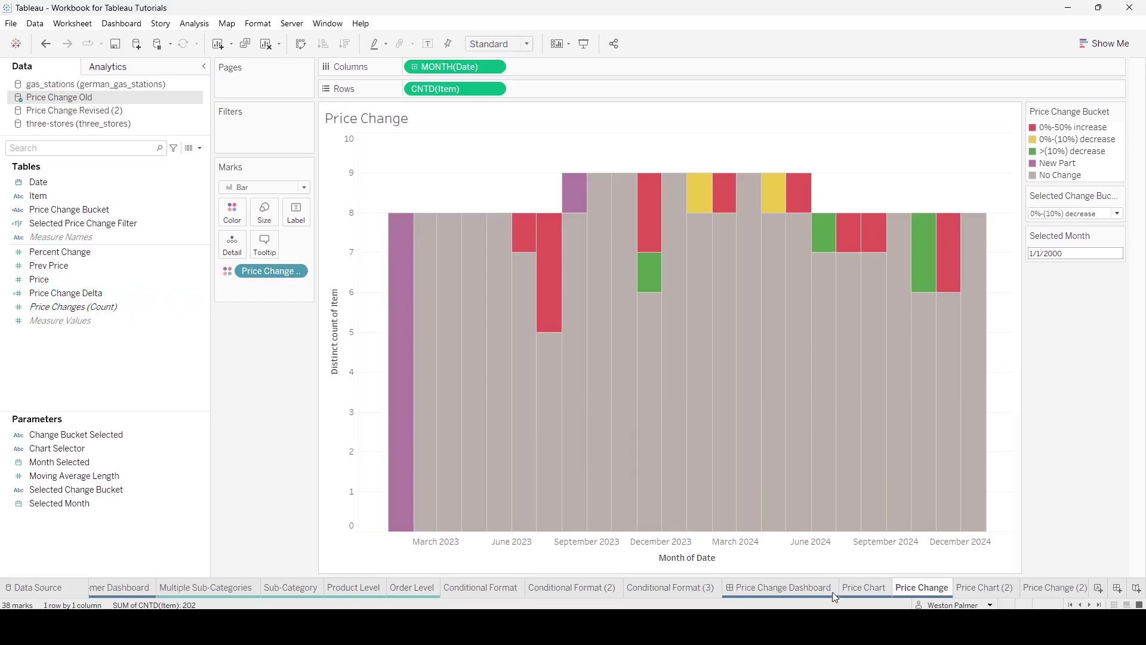
click(981, 589)
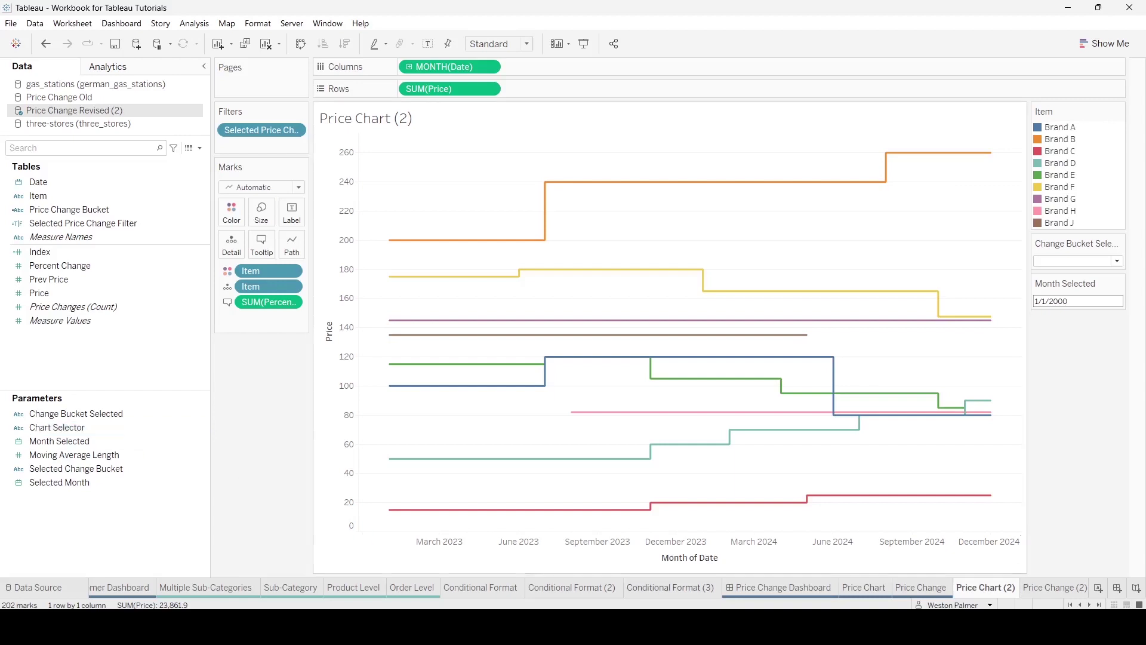
- In Book2, inspect the Change Bucket Selected and Month Selected parameters
mouse_move(662, 627)
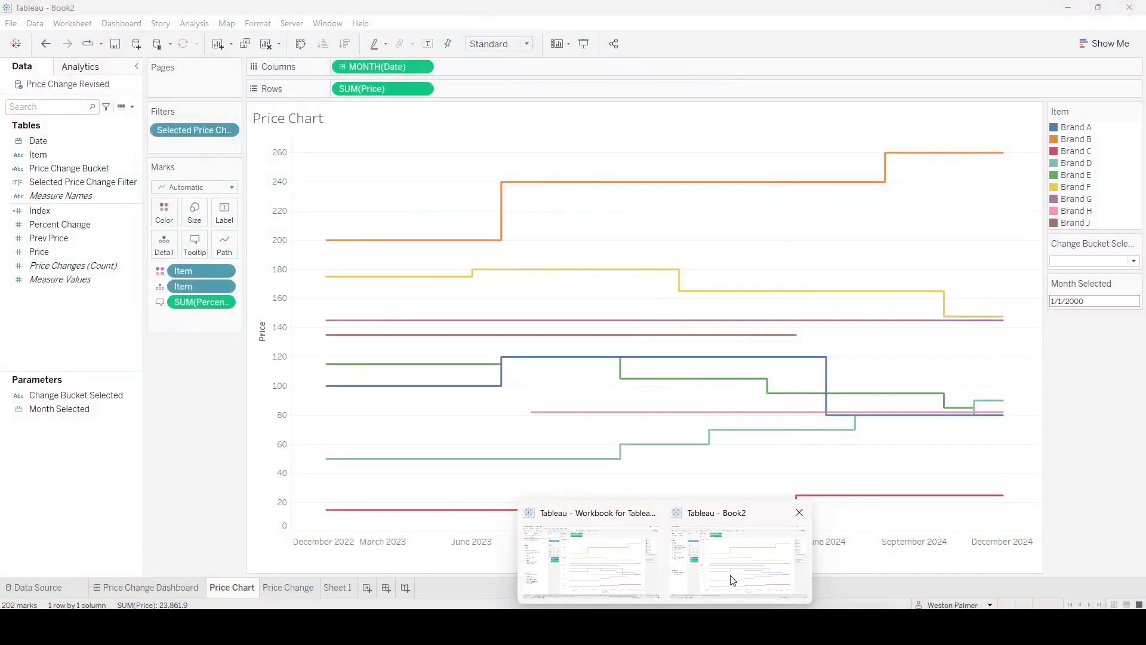
click(733, 581)
click(78, 397)
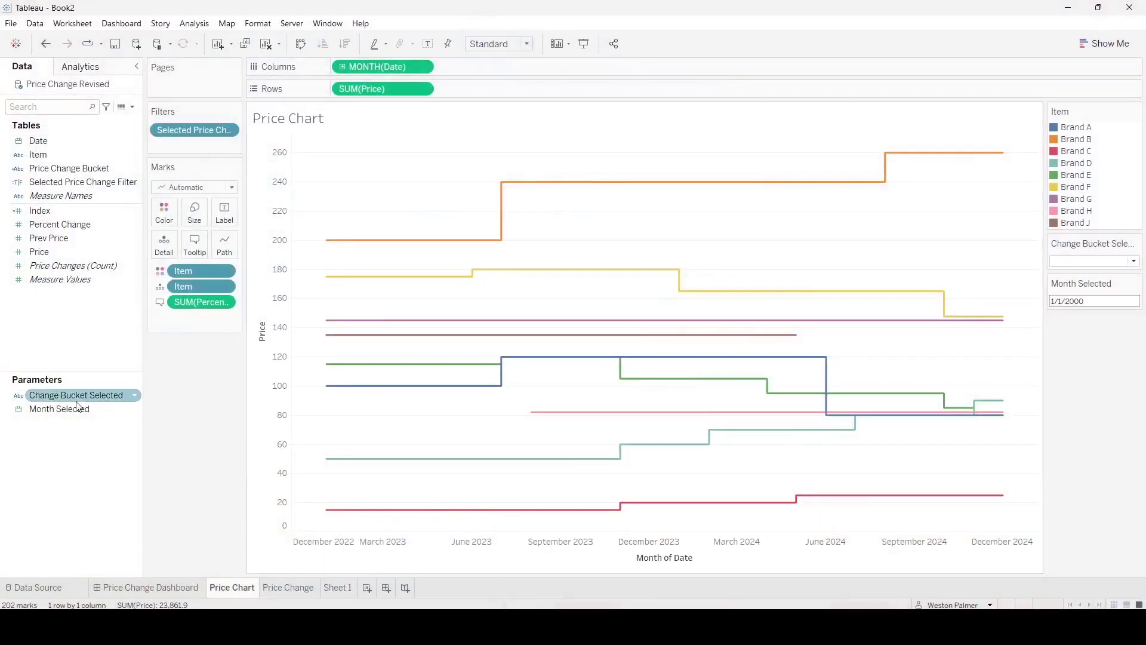
click(119, 409)
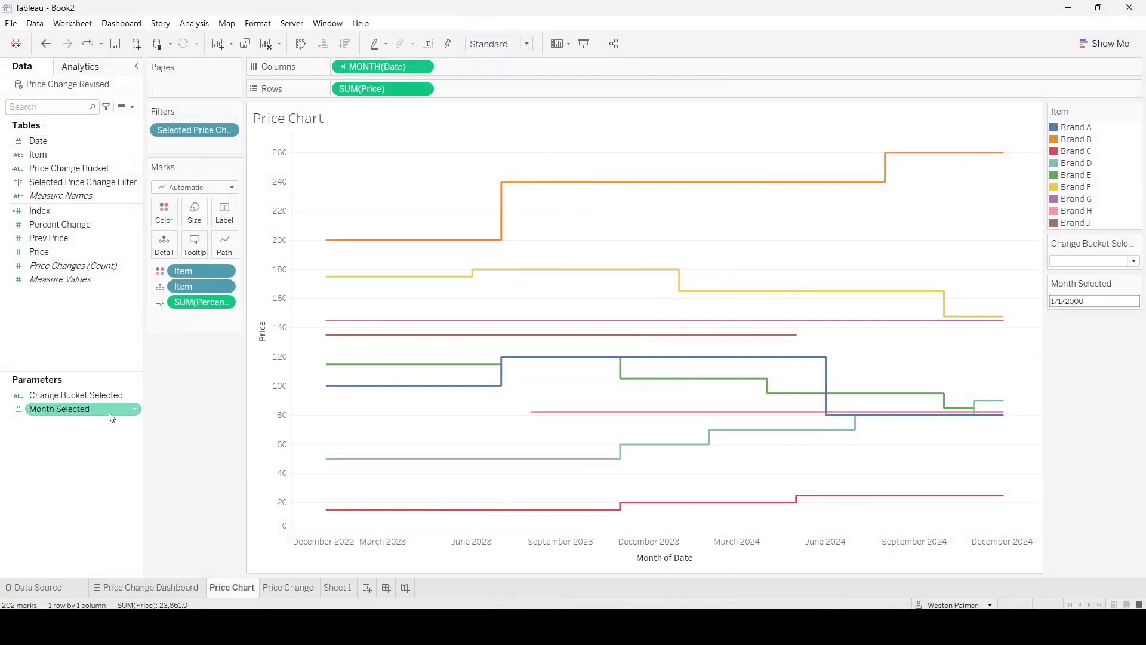
- Back in the tutorial workbook, inspect its Month Selected parameter
mouse_move(662, 627)
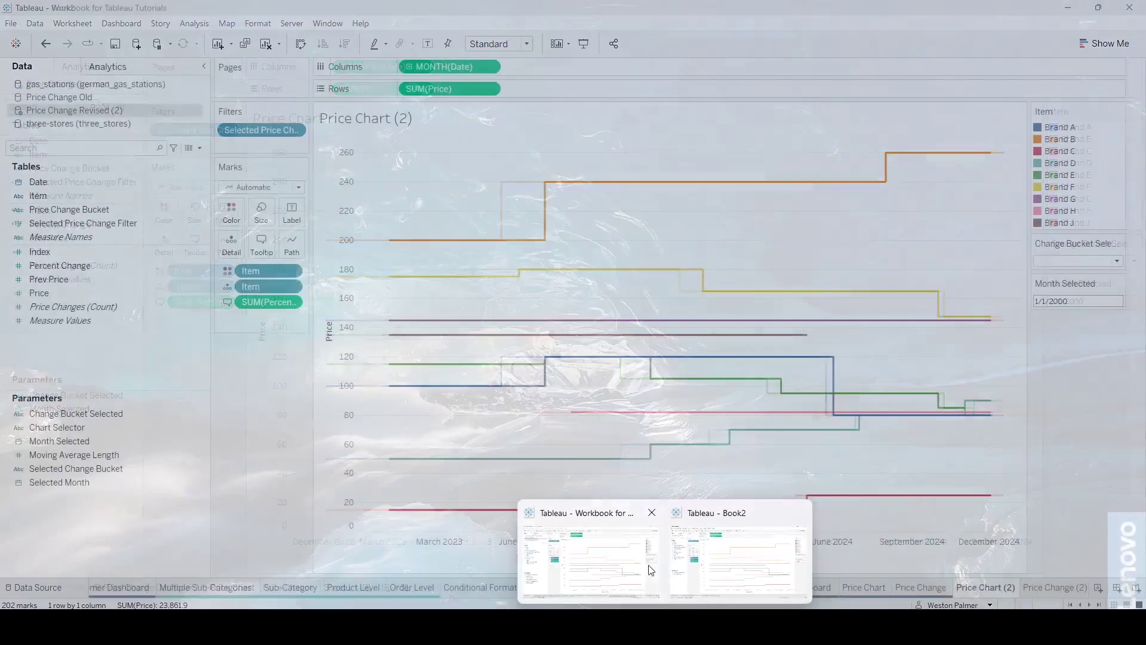
click(643, 567)
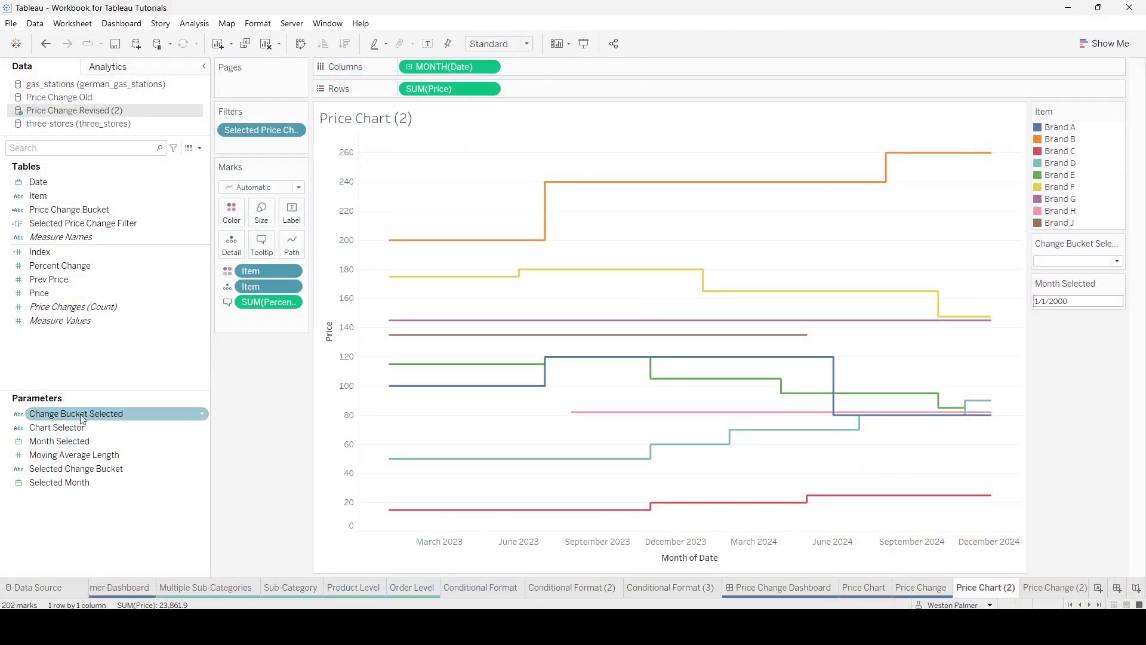
click(89, 442)
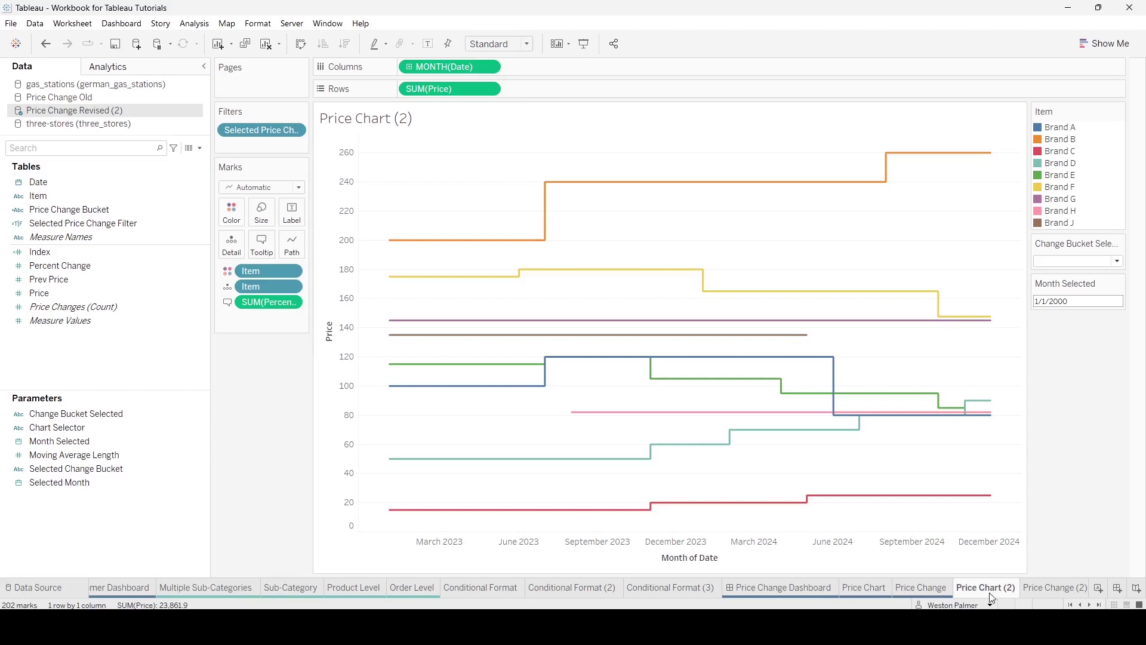
mouse_move(989, 592)
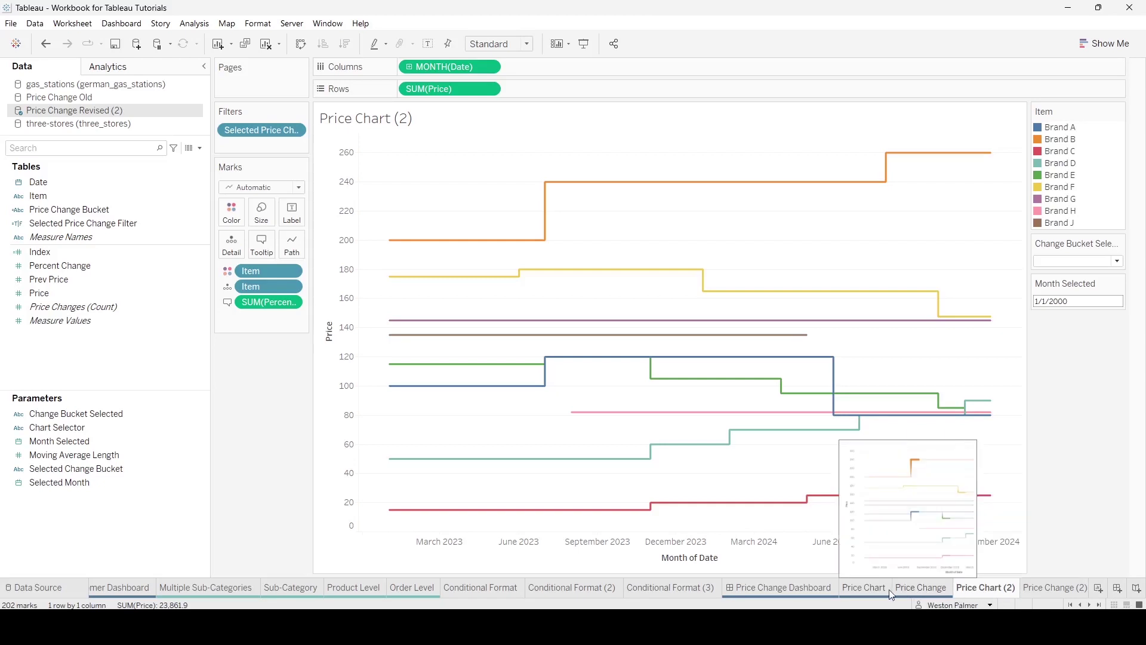
- Trial-swap the dashboard's Price Chart for Price Chart (2), undo it, and open the Price Chart worksheet
mouse_move(1033, 595)
click(820, 589)
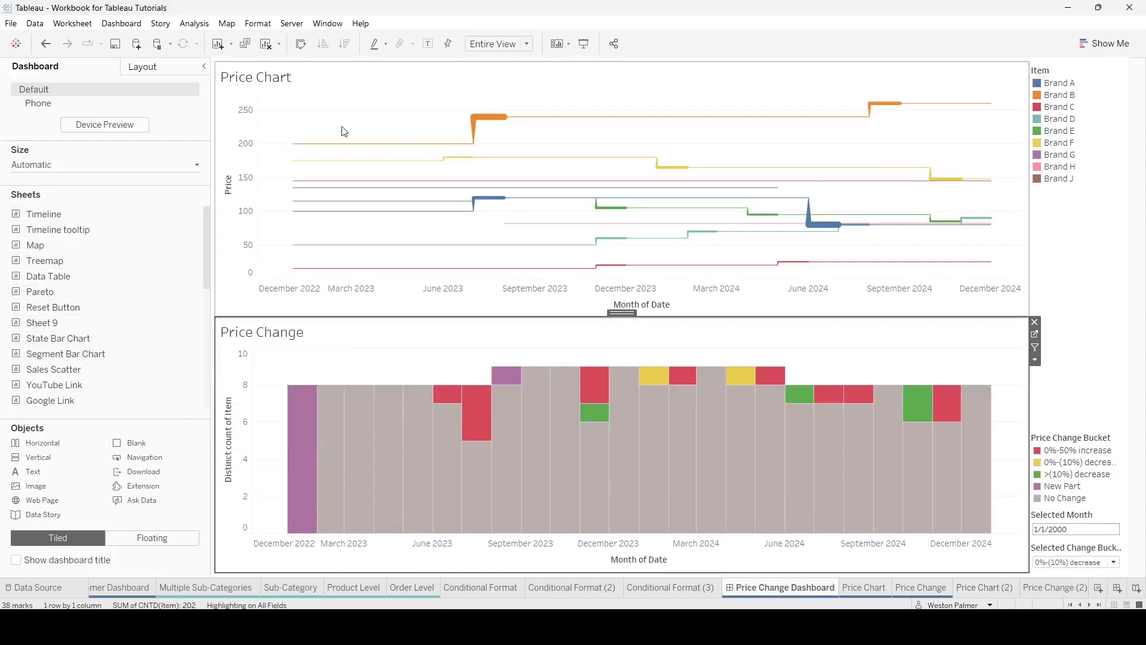
click(381, 83)
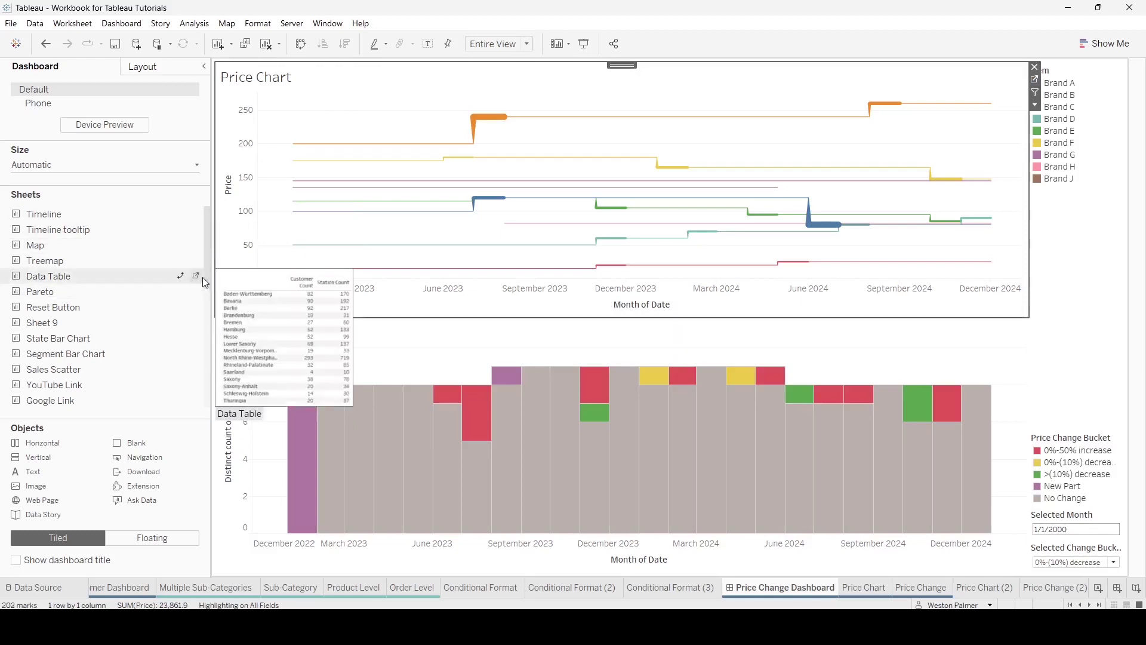
drag(206, 278, 204, 412)
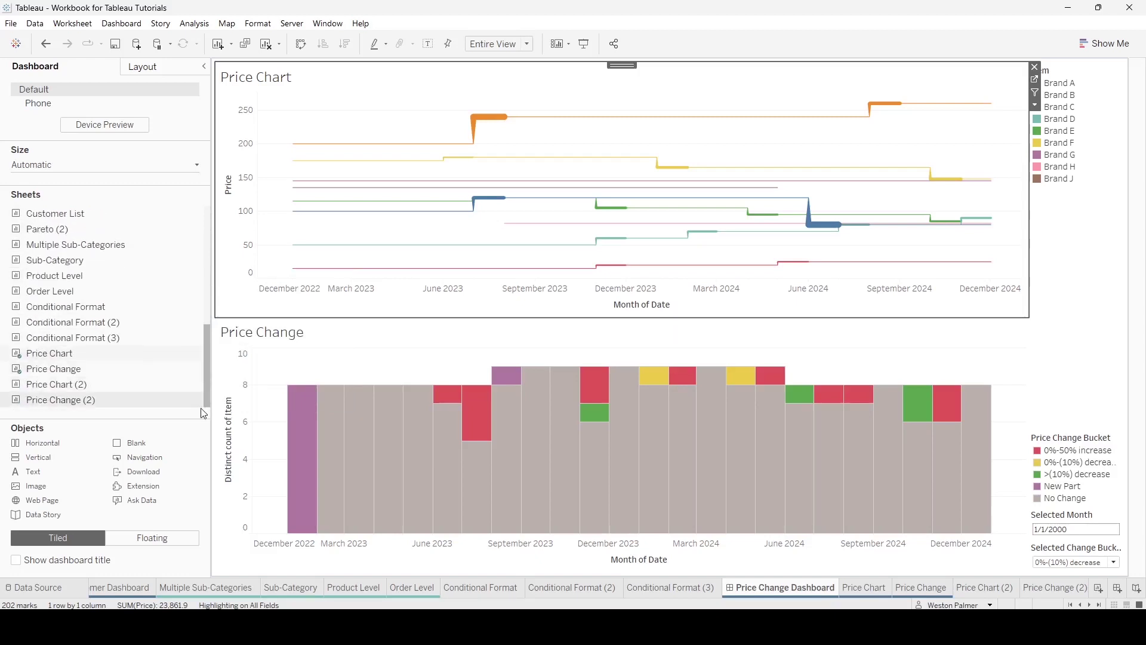
mouse_move(137, 394)
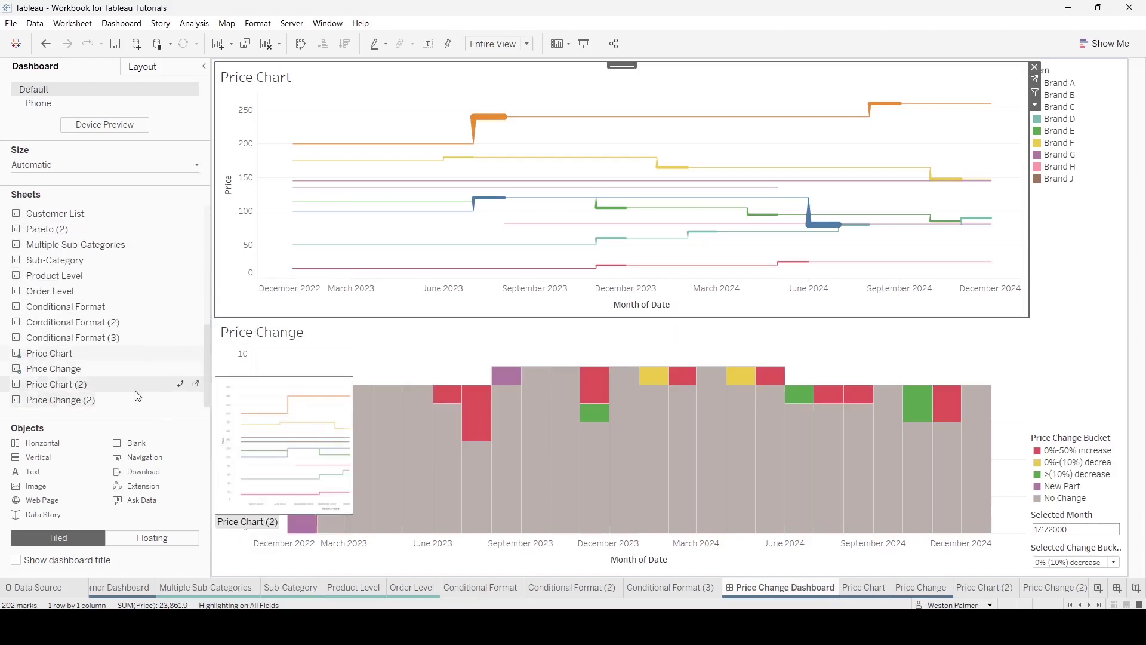
click(182, 385)
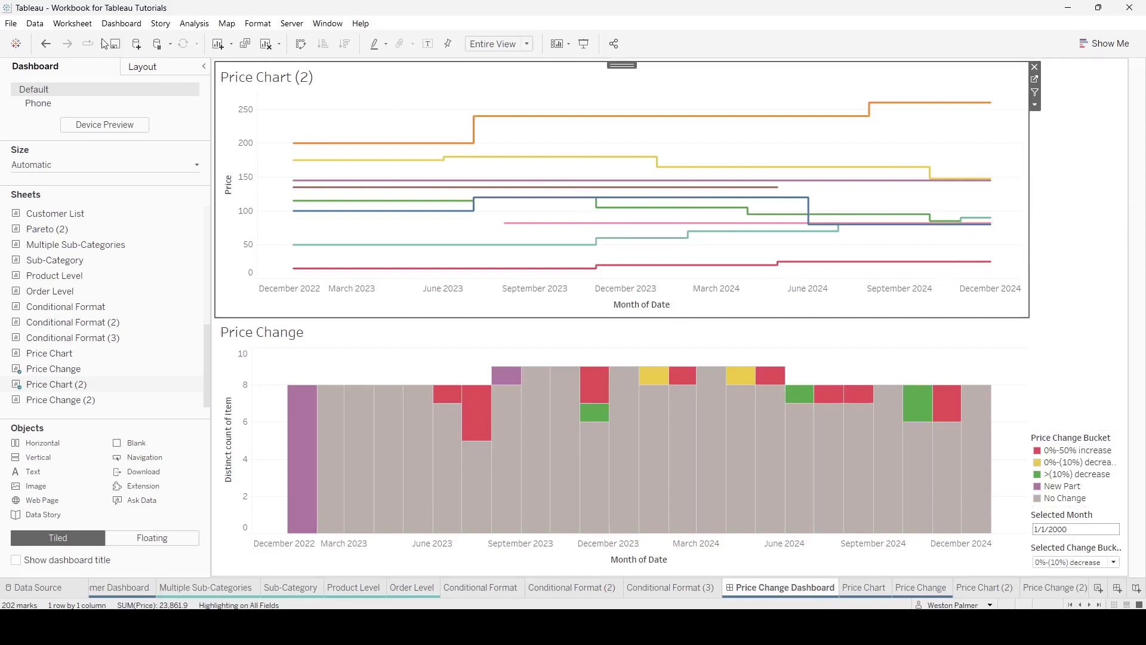
click(46, 44)
mouse_move(822, 498)
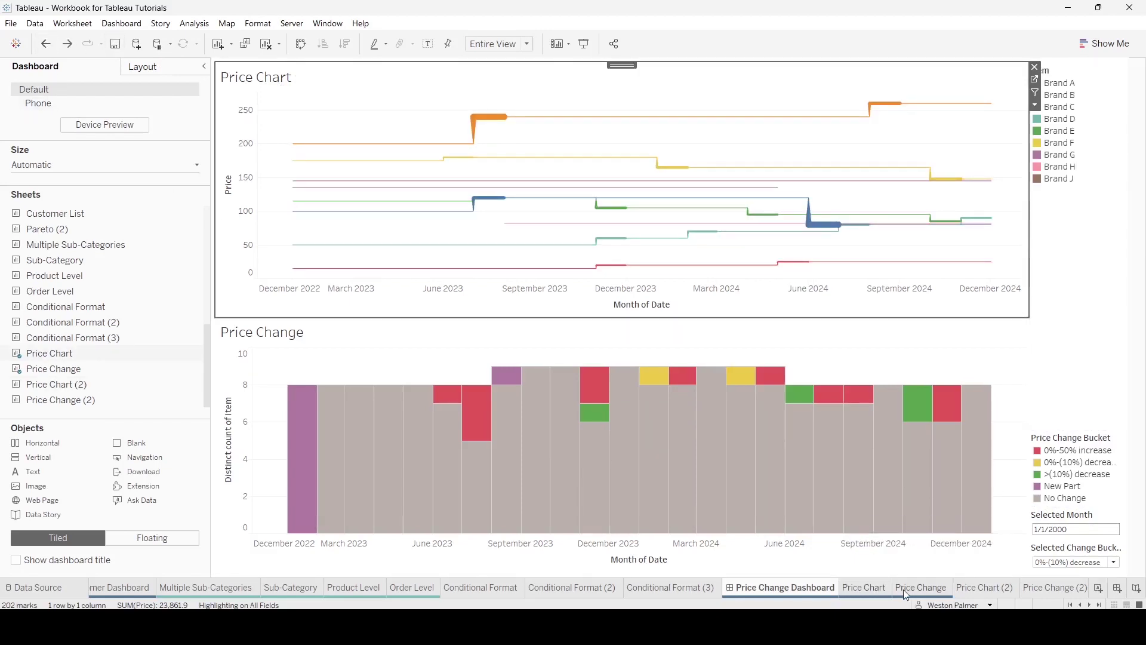
click(878, 587)
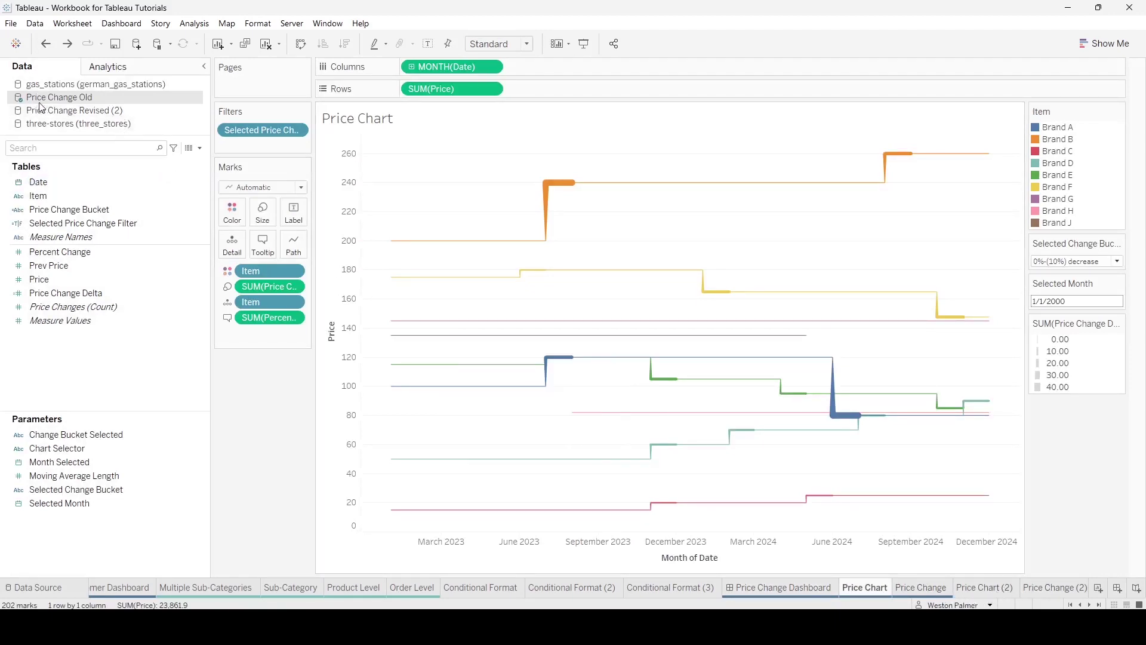
- Replace the Price Change Old data source with Price Change Revised (2) through Replace Data Source
right_click(70, 102)
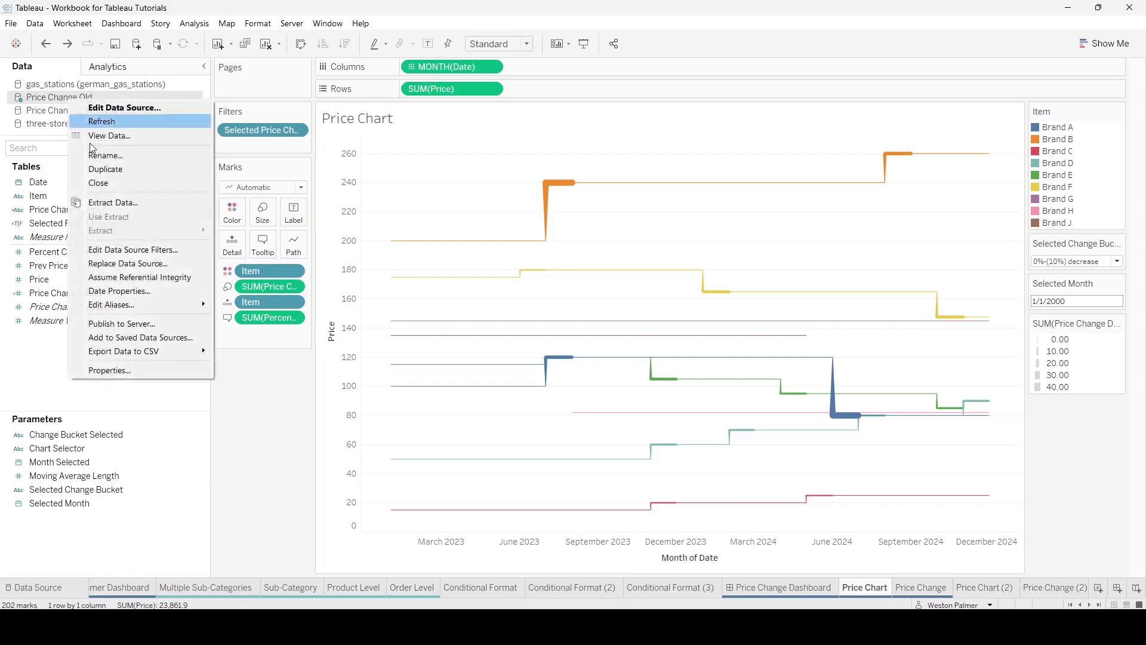
click(179, 262)
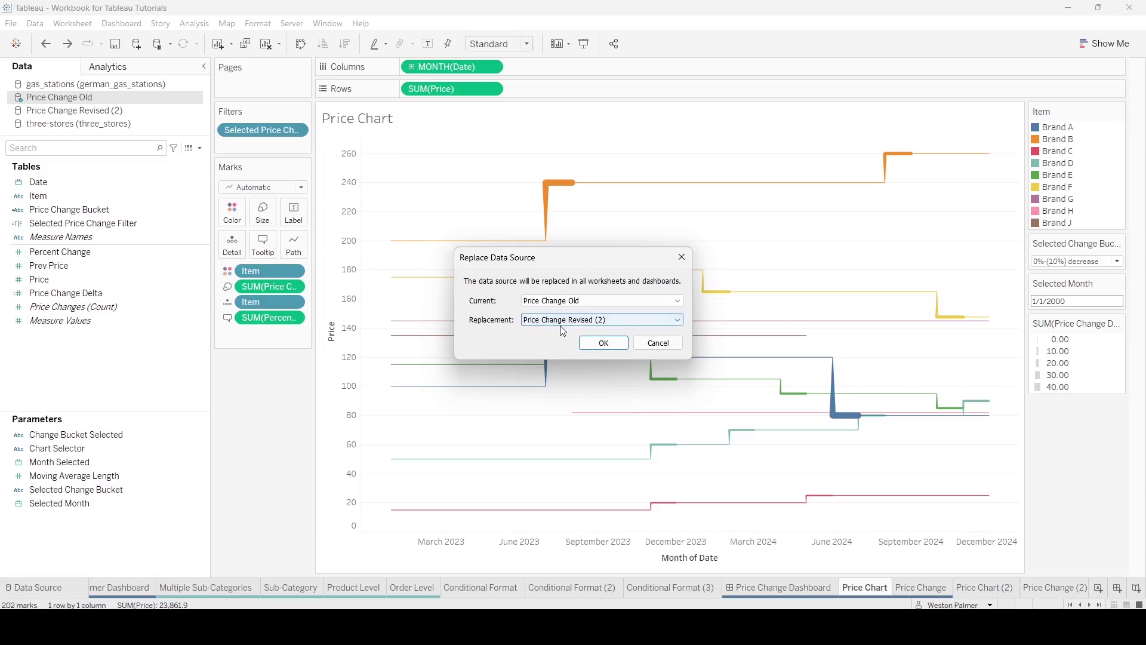
click(603, 343)
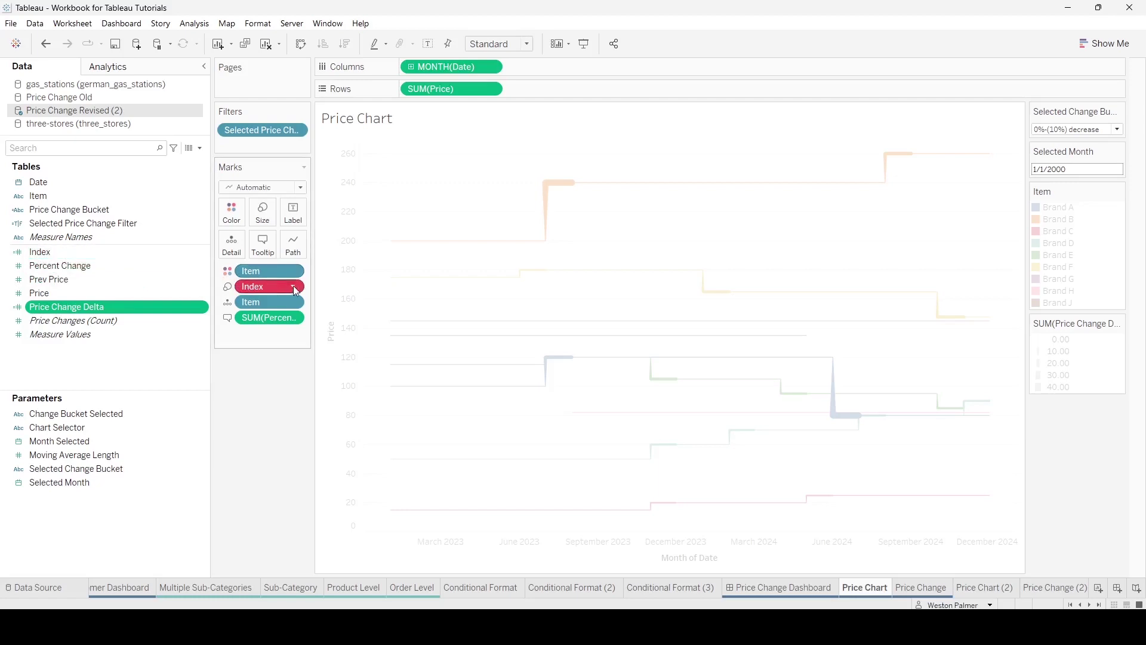
- Drag the broken Index and extra Item detail pills off Price Chart's Marks card, then view Price Change
mouse_move(278, 281)
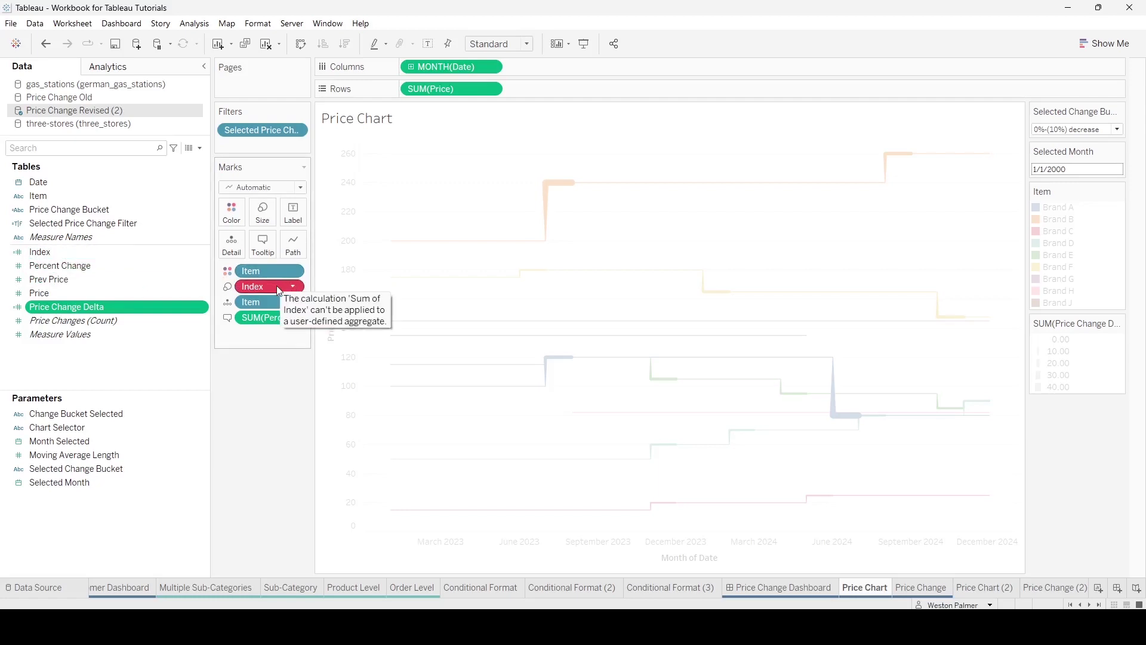
drag(279, 291, 271, 420)
drag(256, 285, 258, 383)
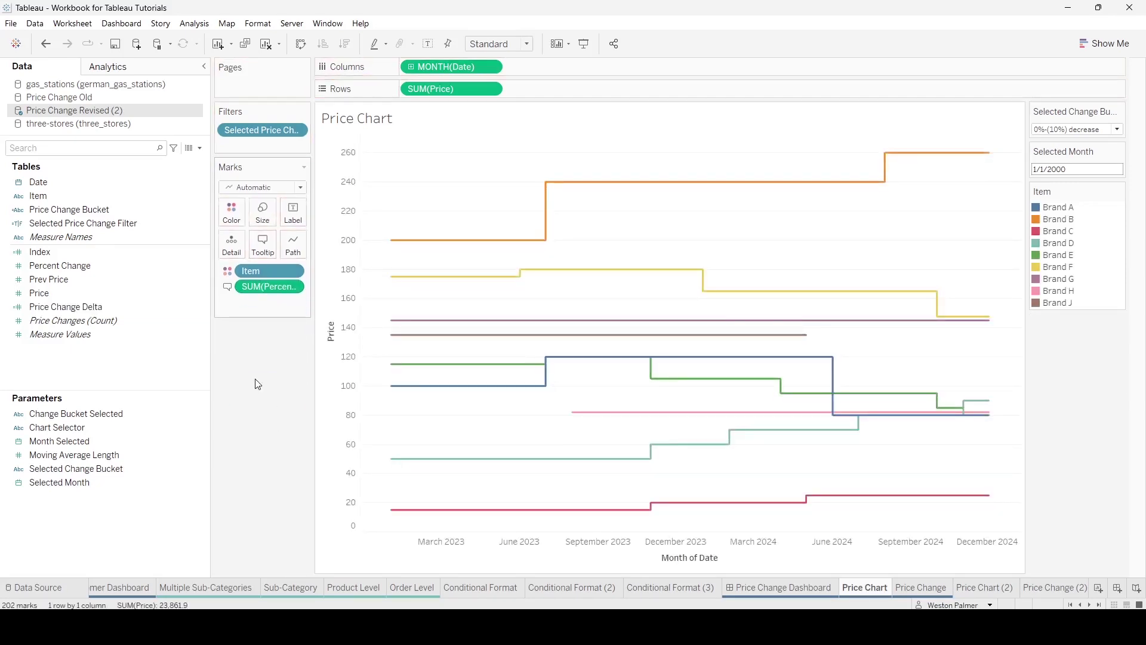
click(921, 587)
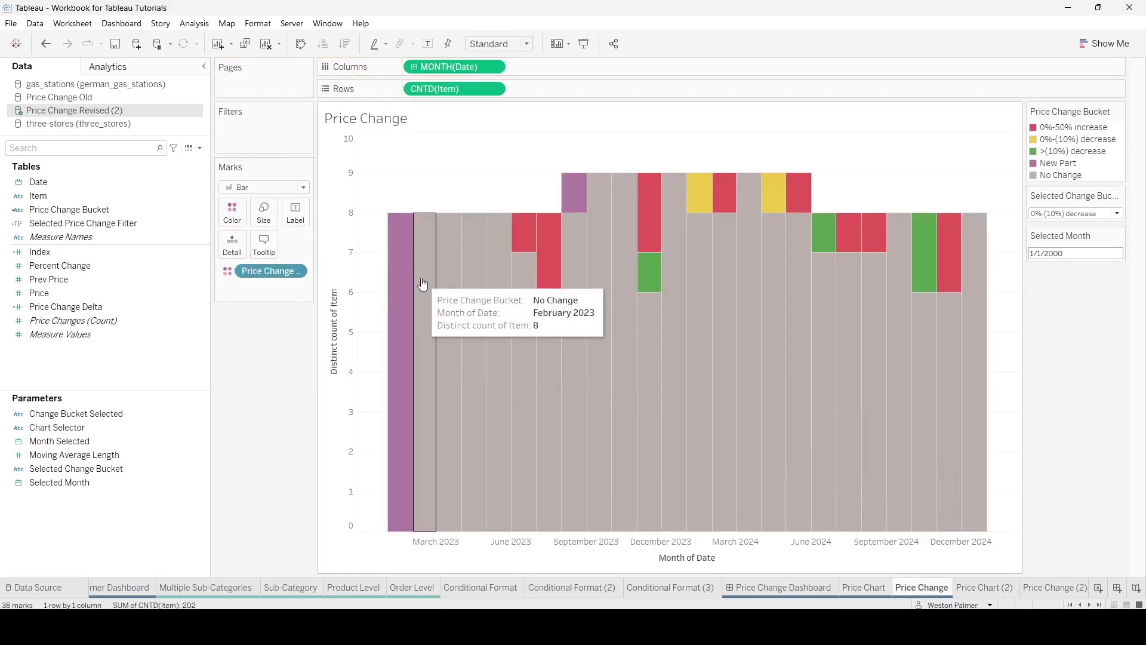
- Flip through the Dashboard, Price Chart (2), Price Change (2), Price Chart and Price Change tabs, ending on Price Chart
click(778, 587)
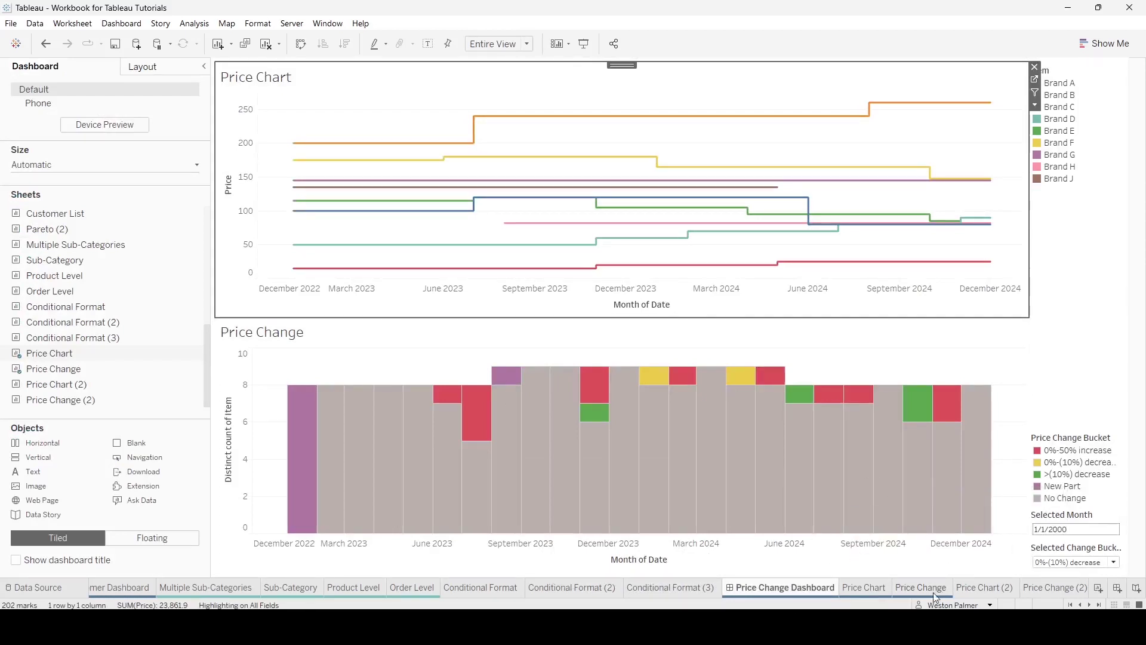
click(975, 591)
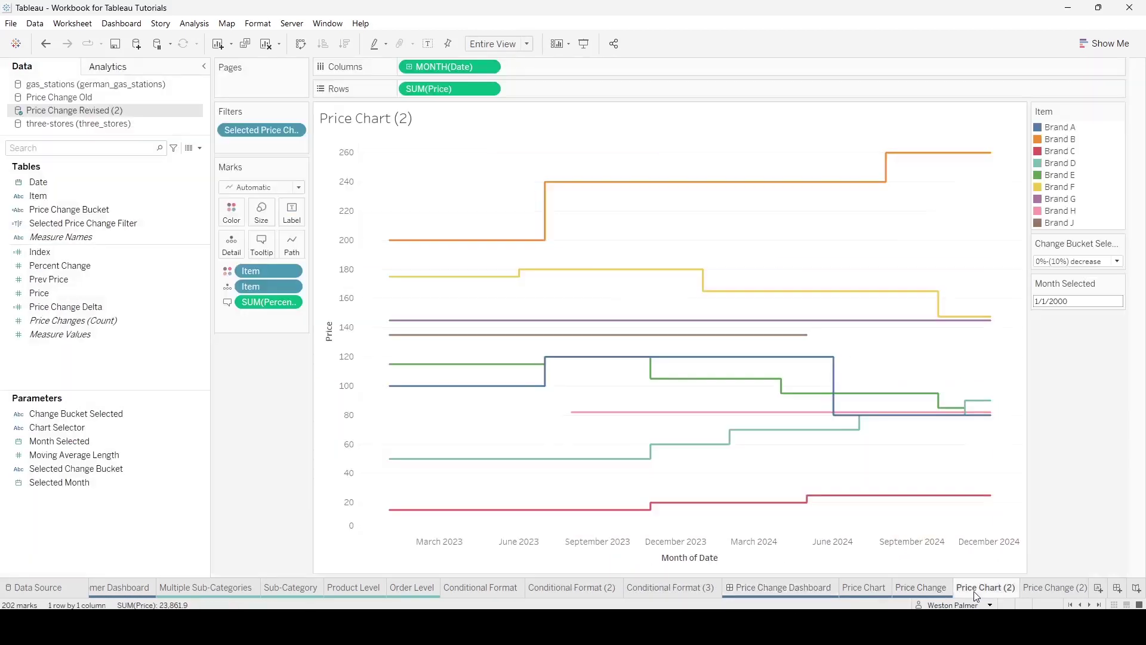
click(1030, 589)
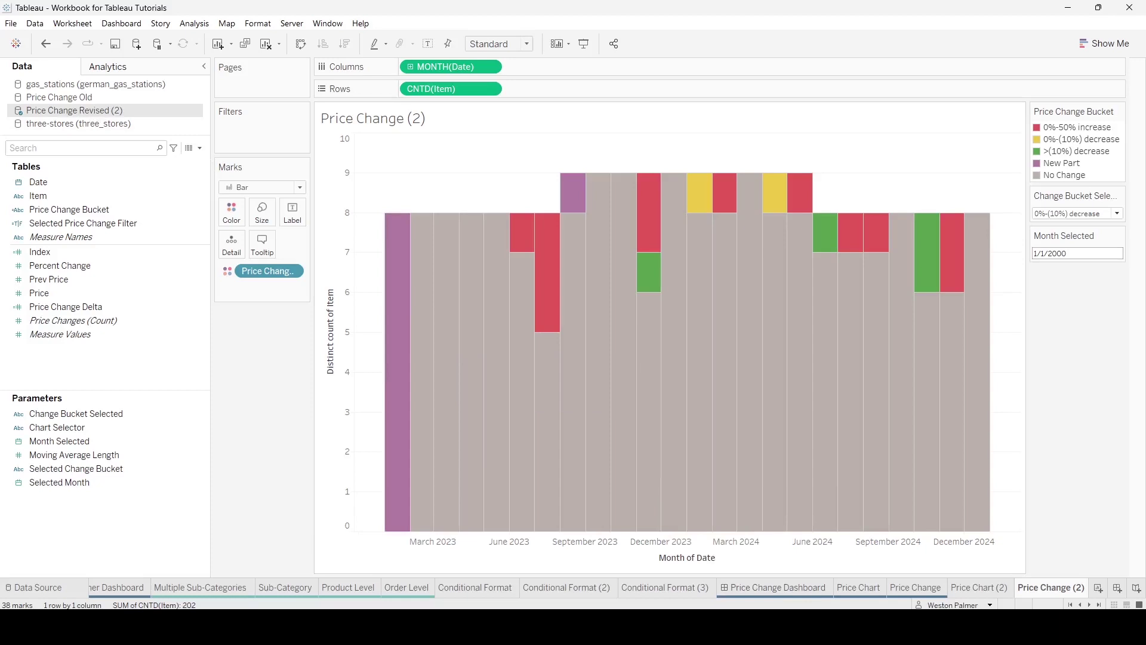
click(875, 592)
click(932, 593)
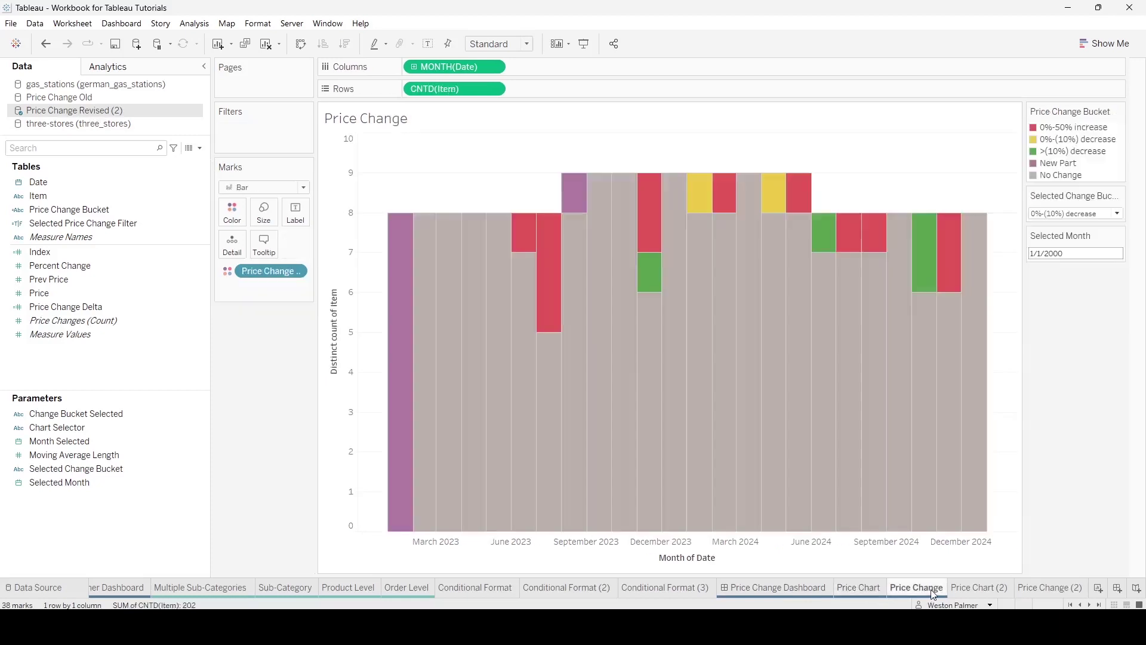
click(980, 595)
click(1047, 590)
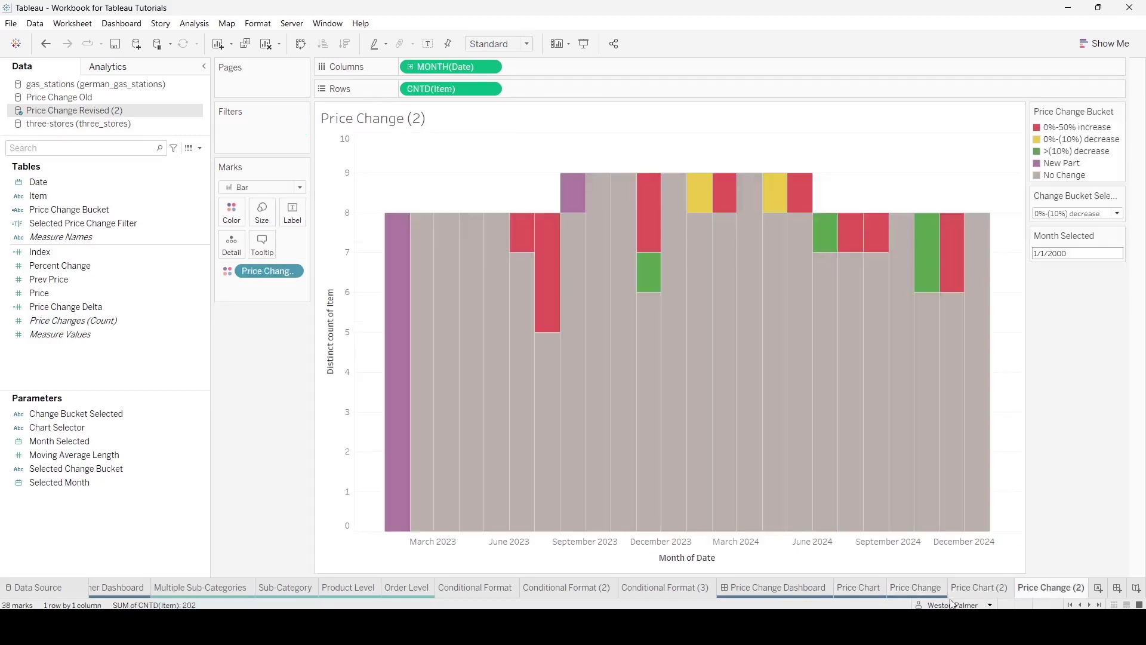
click(871, 594)
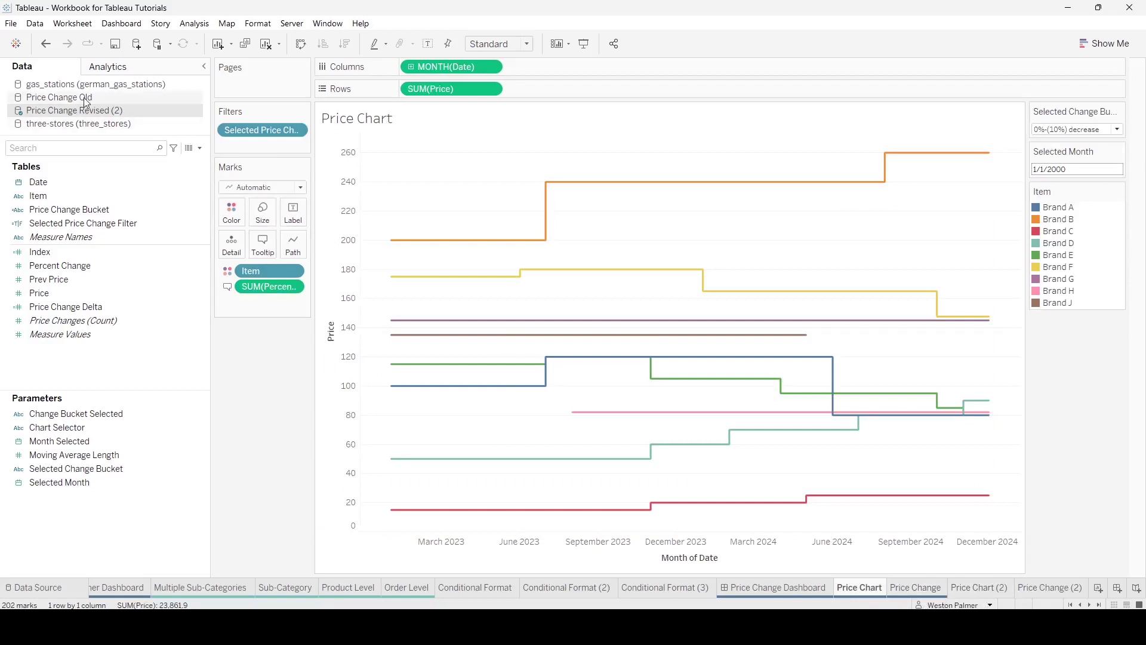